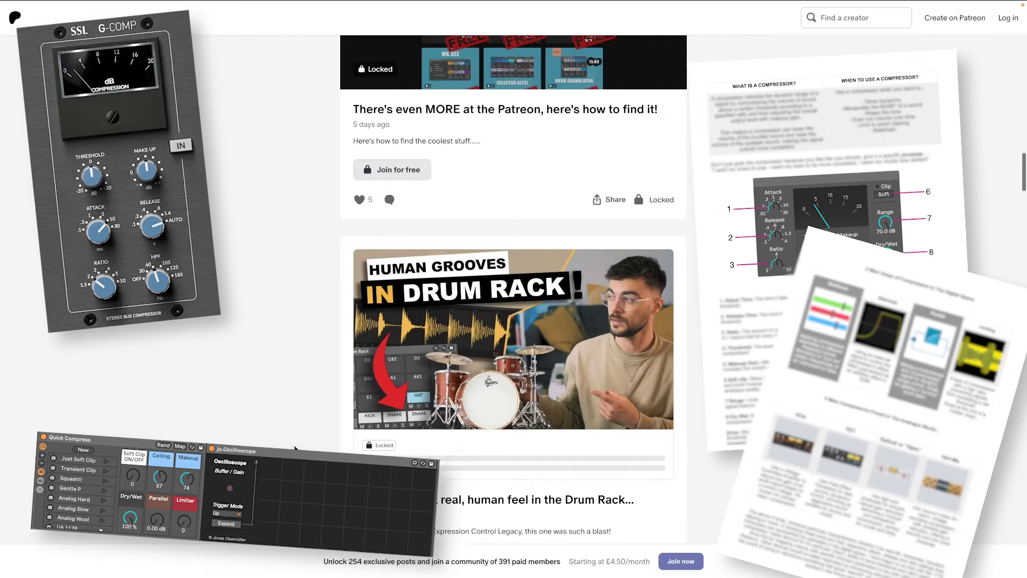
scroll(295, 448, down, 2)
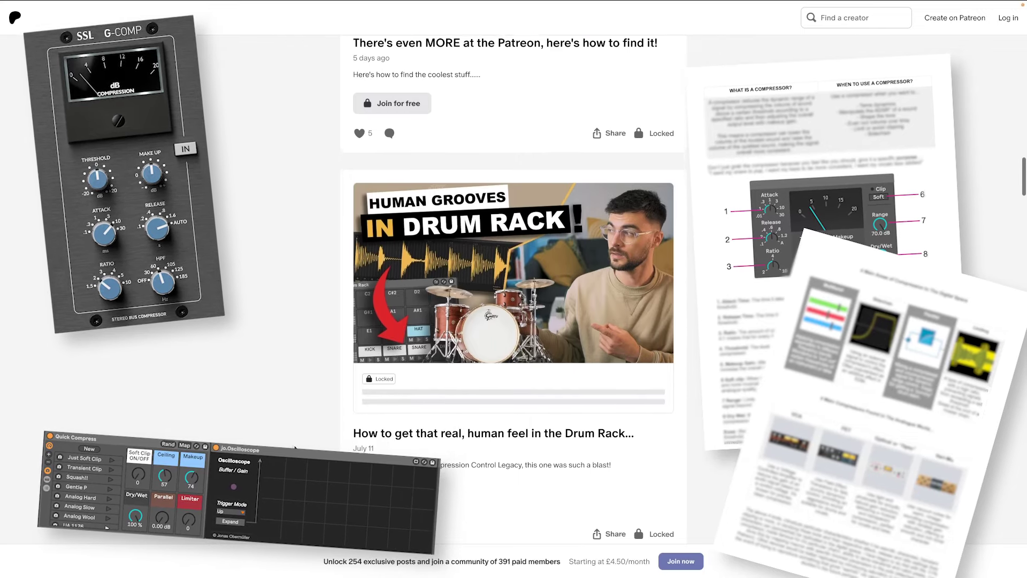
scroll(295, 448, down, 2)
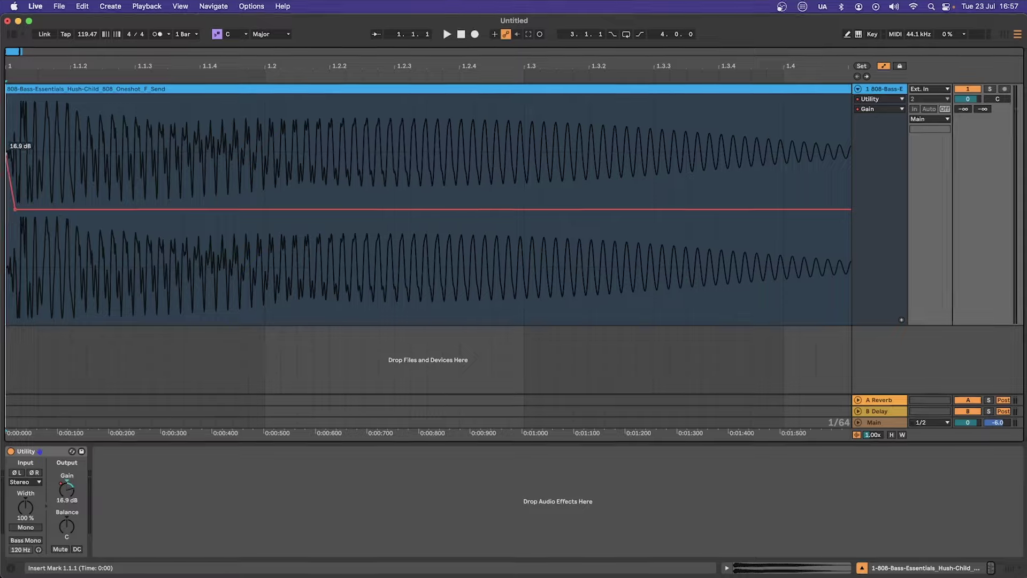
Raise the 808 clip's Utility gain automation after the initial peak to about 4.85 dB, and resample the result onto the audio track below
drag(550, 209, 550, 194)
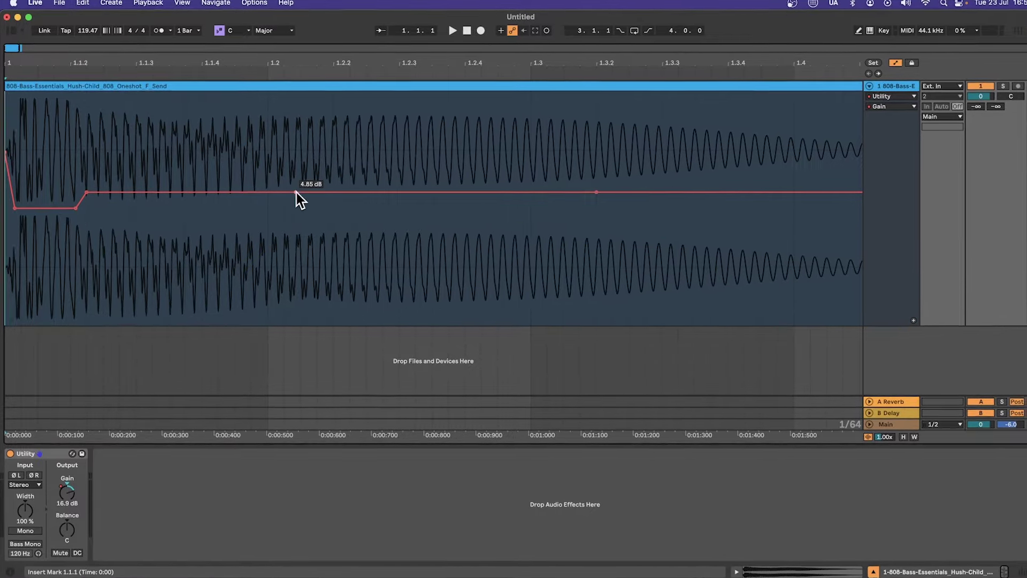
click(635, 190)
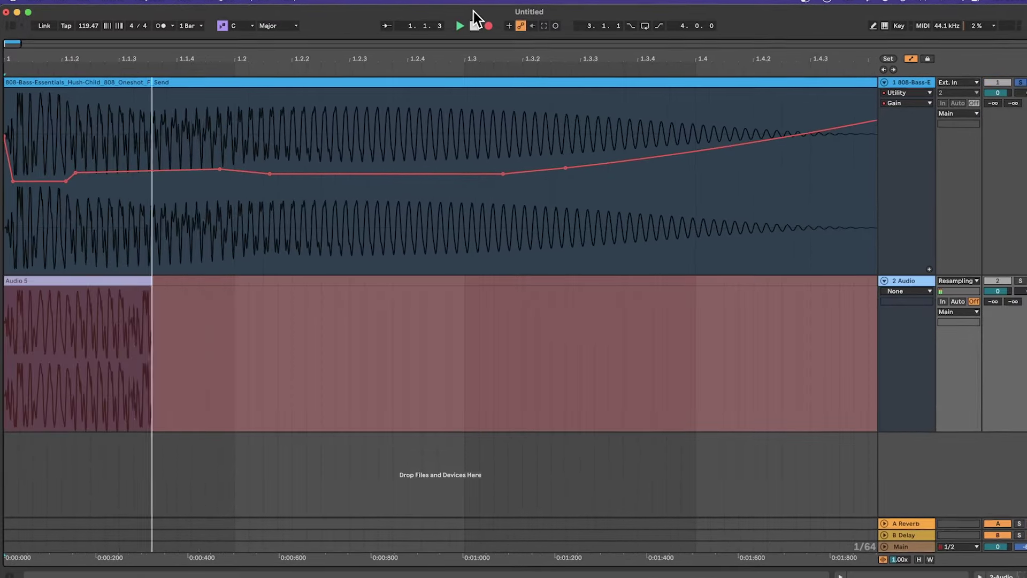
key(space)
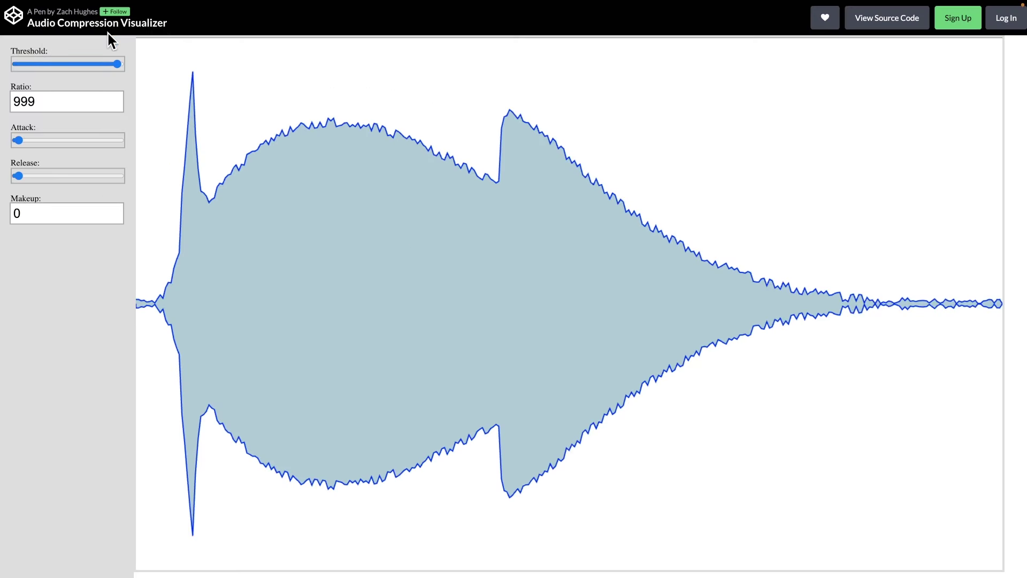
Lower the compression visualizer's threshold below the waveform's loud sections and set the ratio to 3
drag(117, 62, 107, 65)
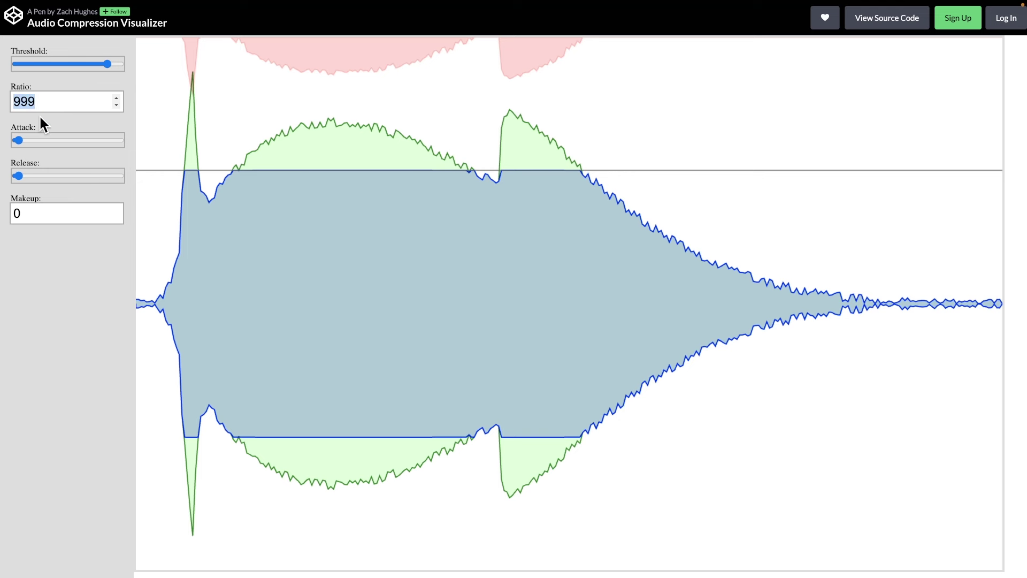
text(3)
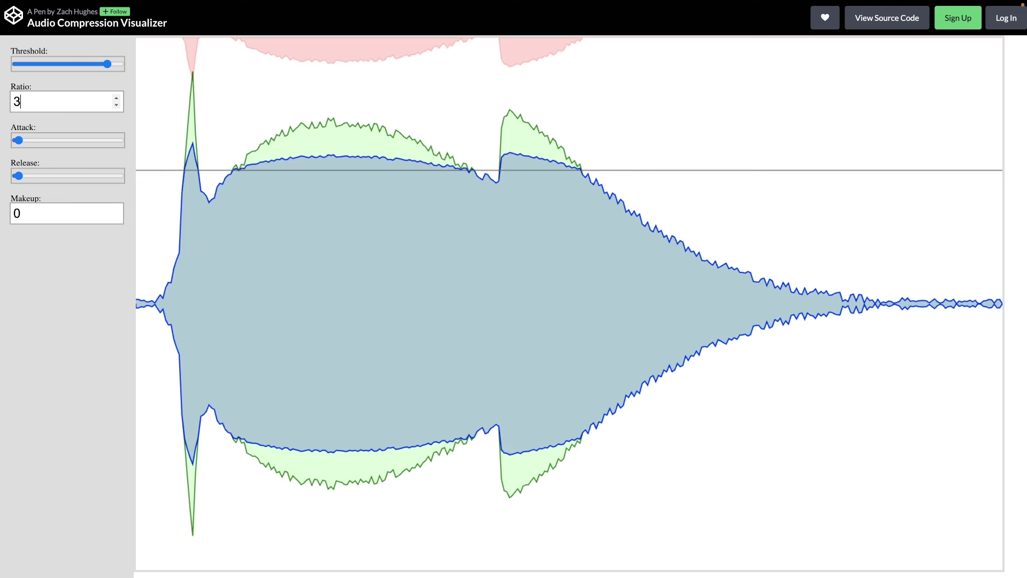
drag(108, 63, 105, 64)
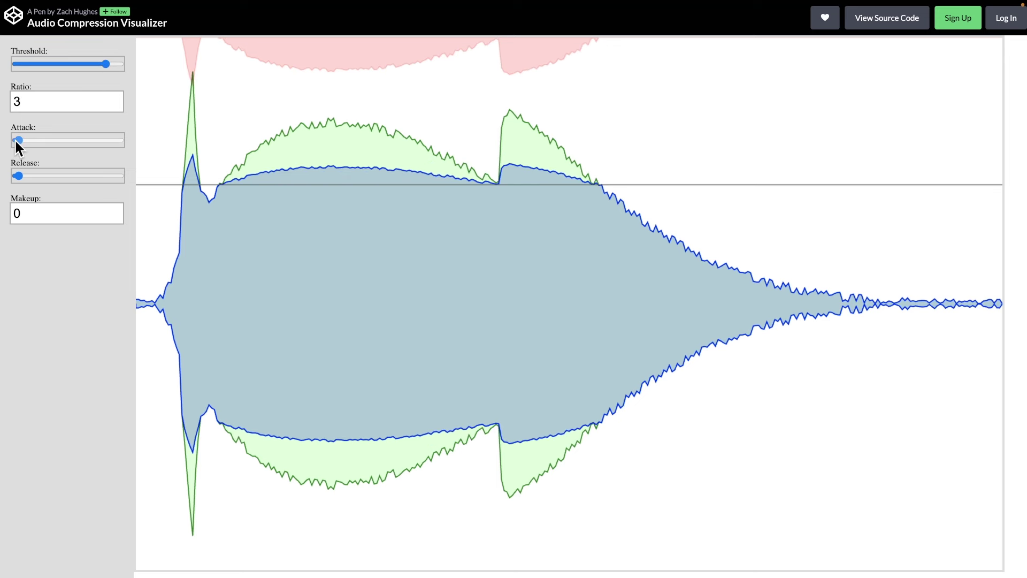
Lengthen the attack so the first transient passes through, and raise the ratio to 6
drag(20, 139, 35, 139)
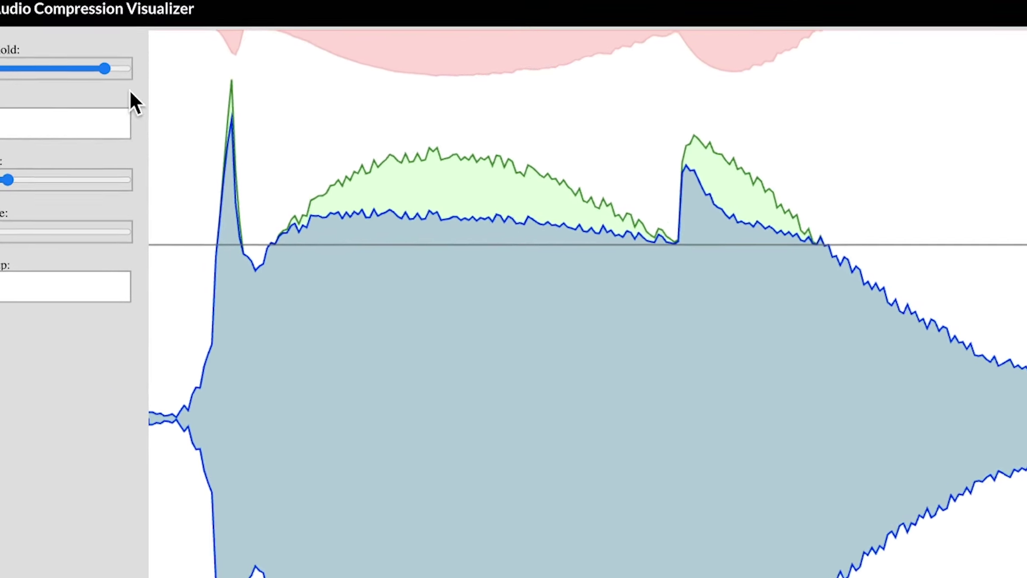
click(122, 127)
click(122, 128)
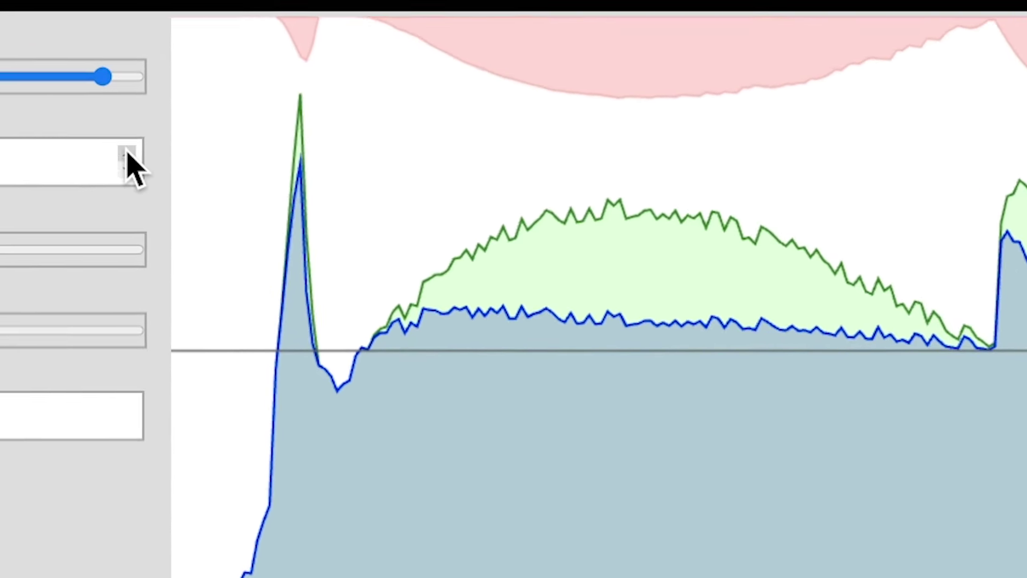
click(122, 128)
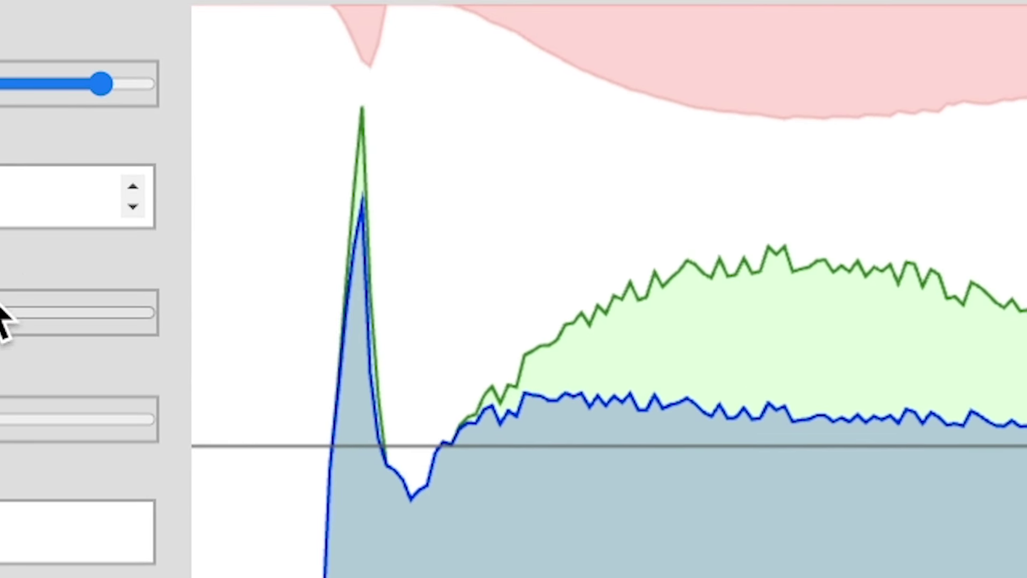
click(1, 321)
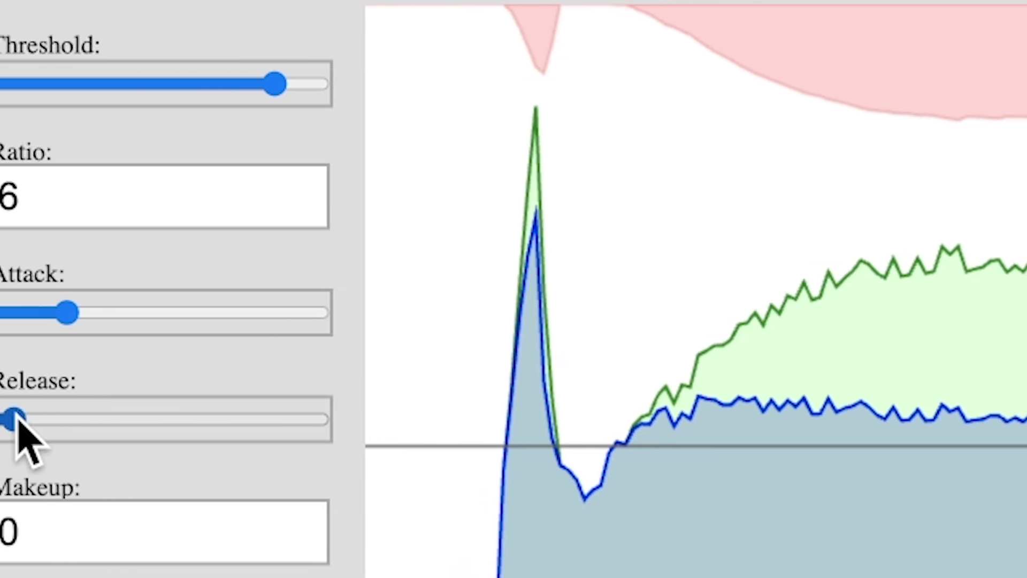
Lengthen the release to a little under half of its range and shorten the attack slightly
drag(43, 420, 79, 419)
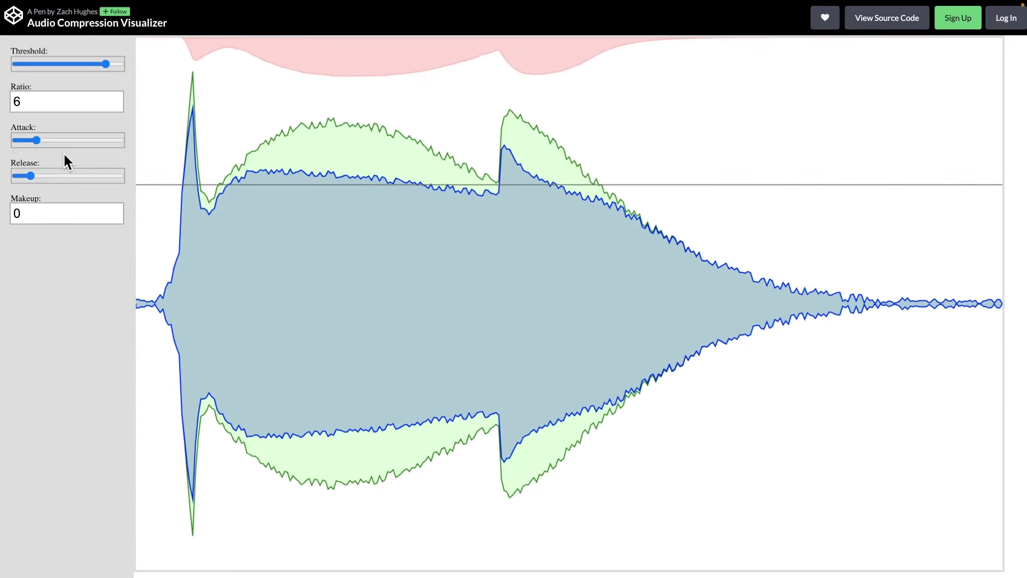
drag(28, 175, 59, 171)
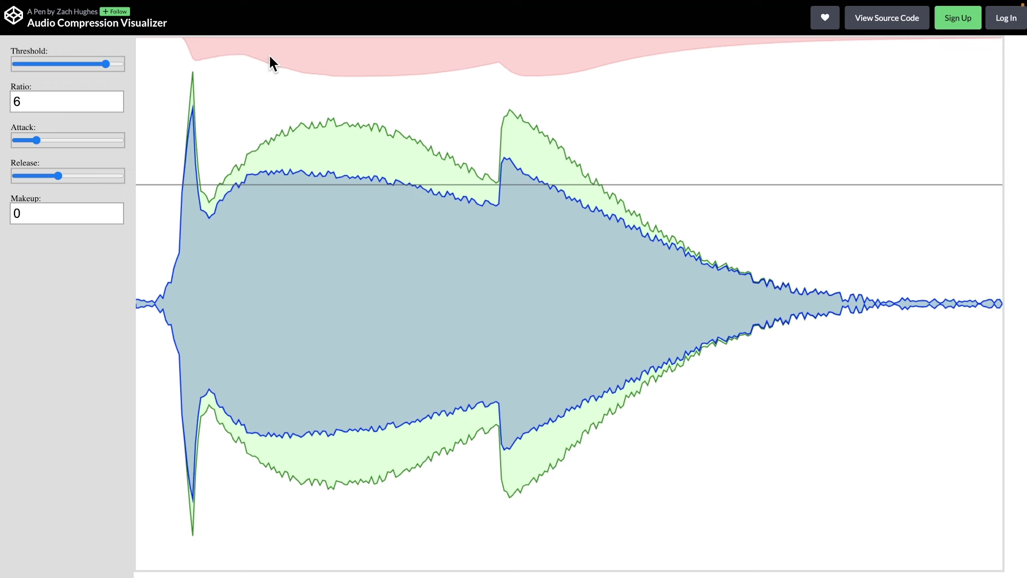
click(33, 140)
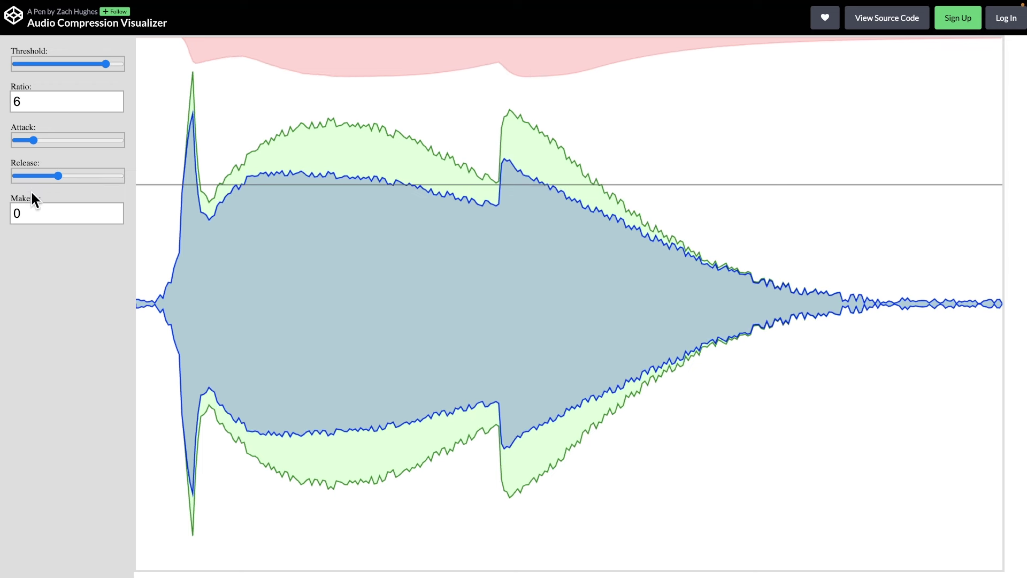
Raise the makeup gain in several single increments
click(117, 210)
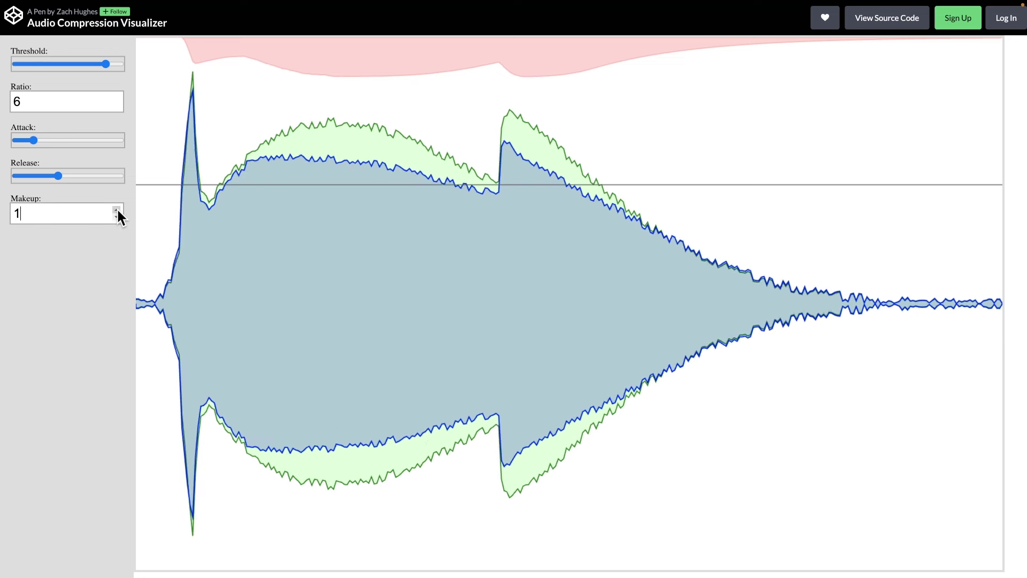
click(117, 209)
click(118, 209)
click(117, 209)
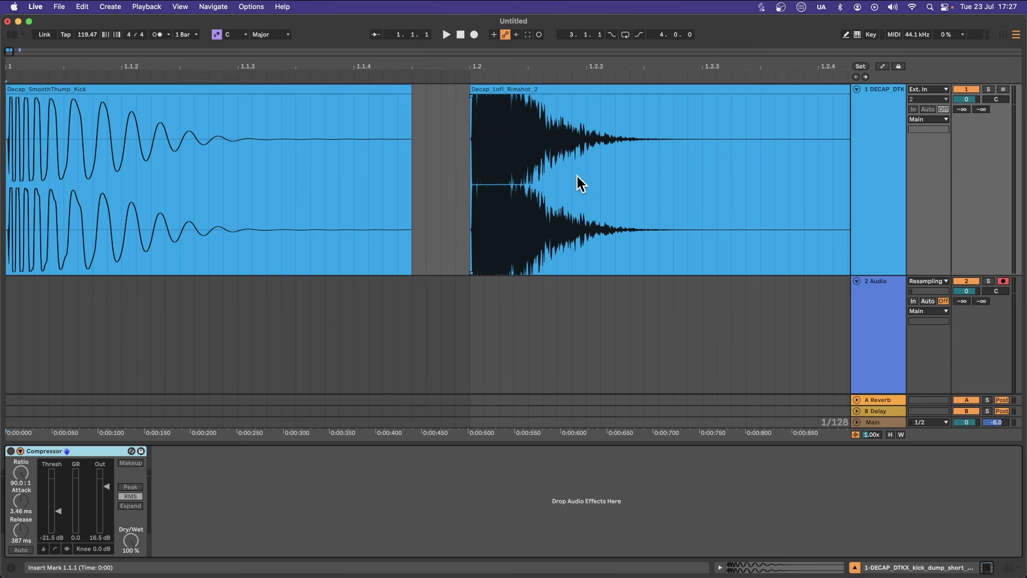
Examine the drum clips' waveforms, highlighting the first part of the Acoustic Rimshot clip from 1.4.1 to 1.4.2
scroll(577, 175, right, 10)
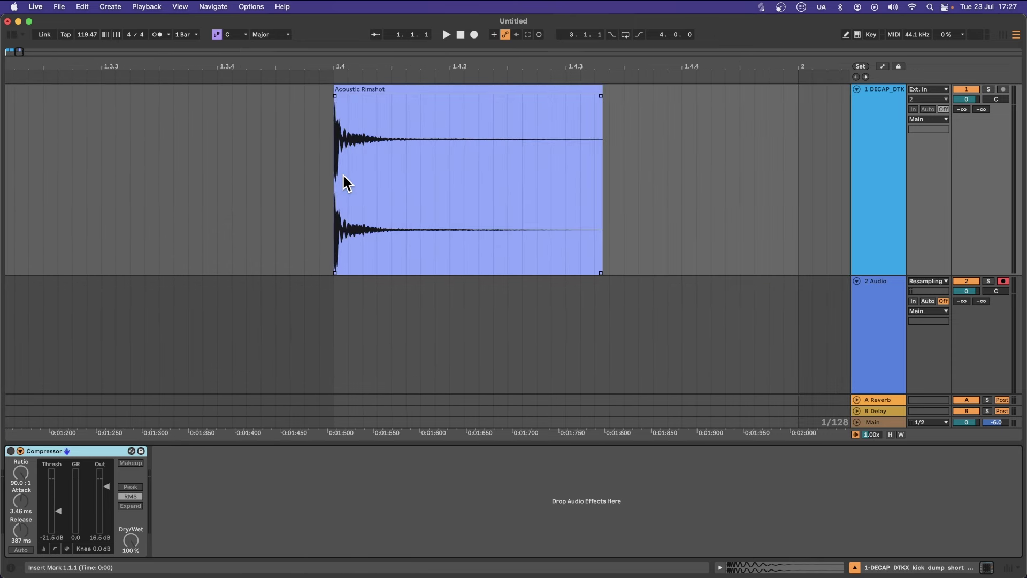
drag(335, 171, 450, 167)
scroll(447, 166, left, 5)
scroll(199, 211, left, 5)
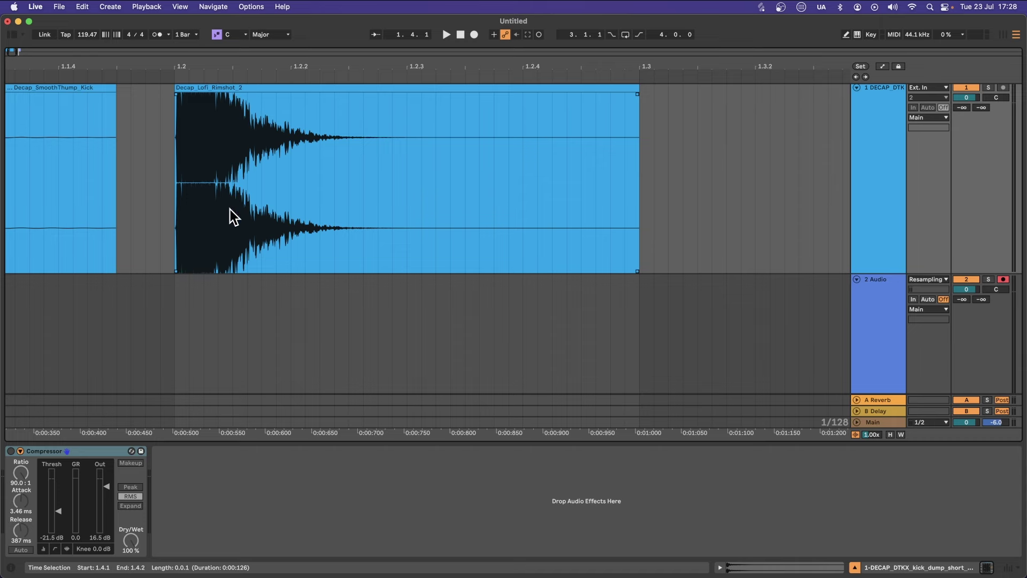
scroll(145, 139, left, 3)
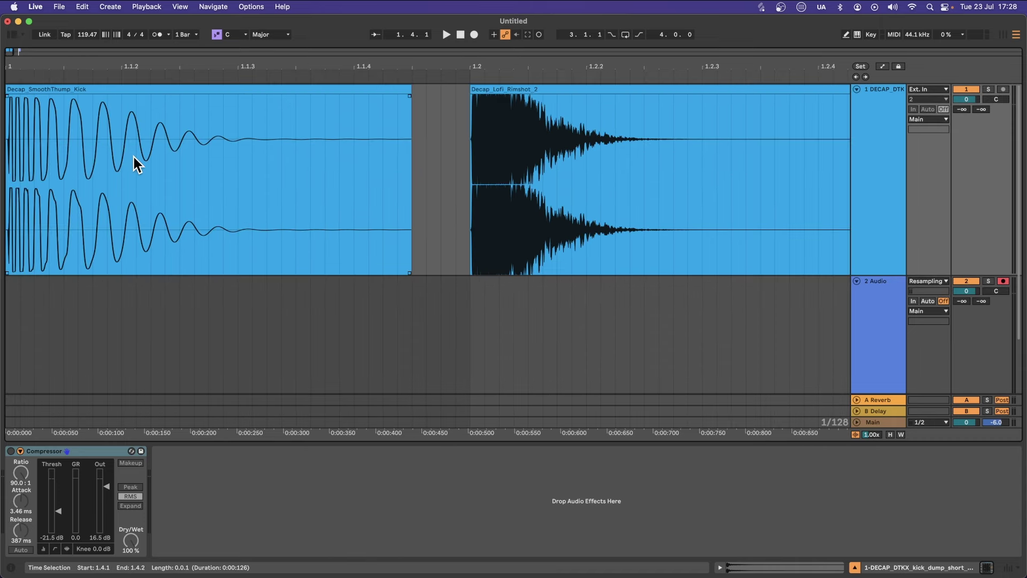
Enable the Compressor on the drum track and record its output from 1.1.1 onto the resampling track
click(69, 450)
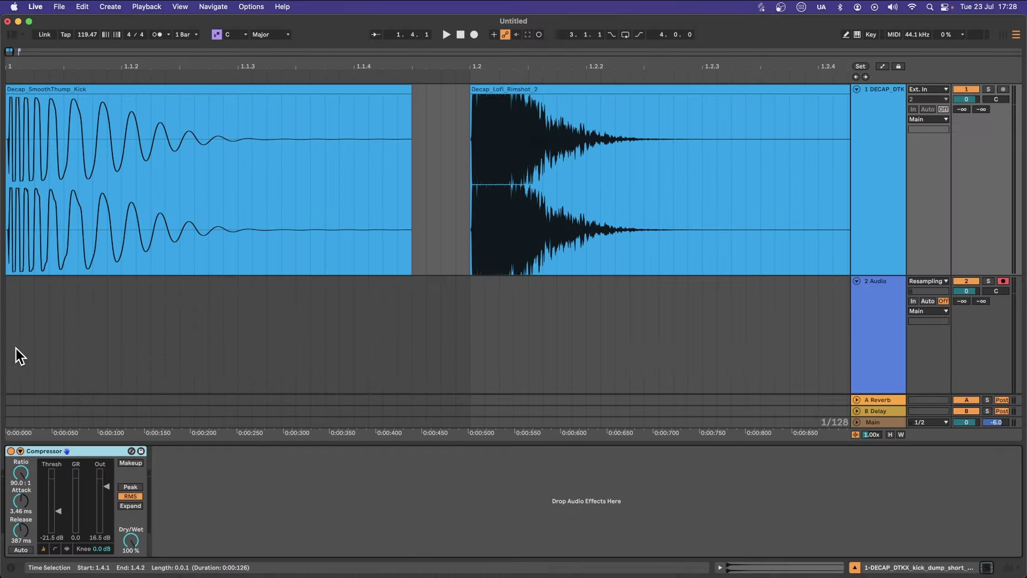
click(8, 340)
click(15, 290)
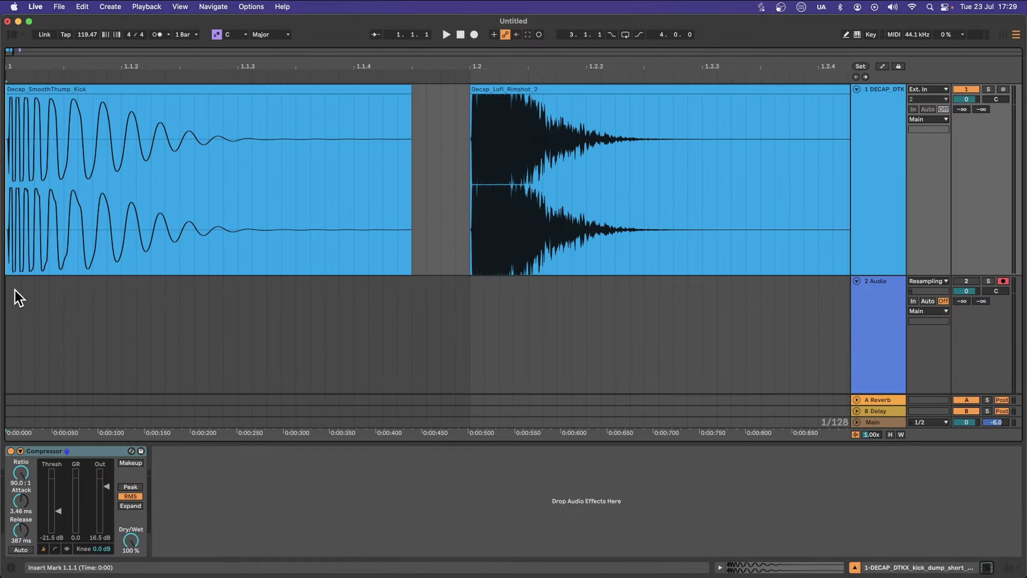
key(F9)
key(space)
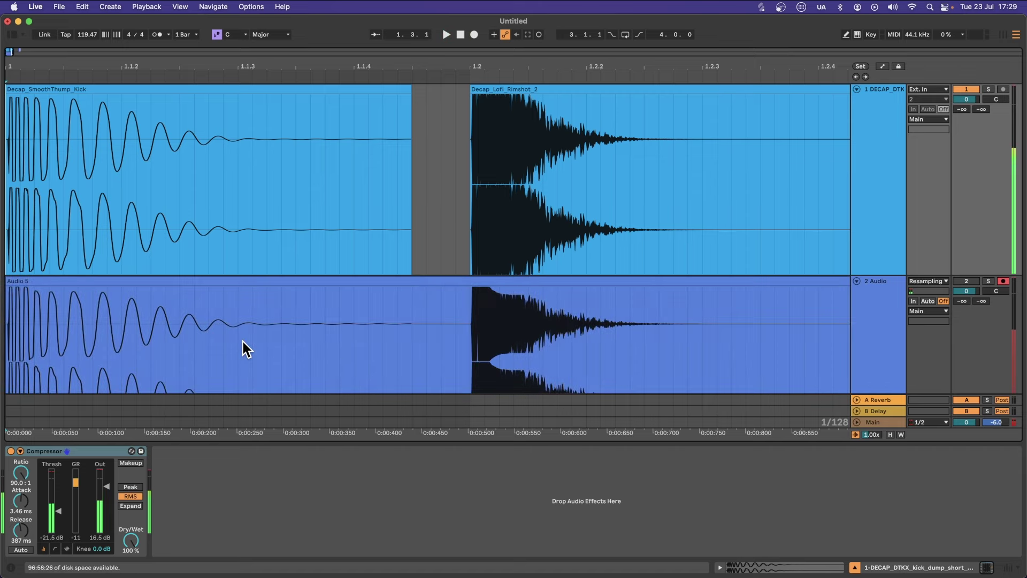
scroll(459, 356, down, 3)
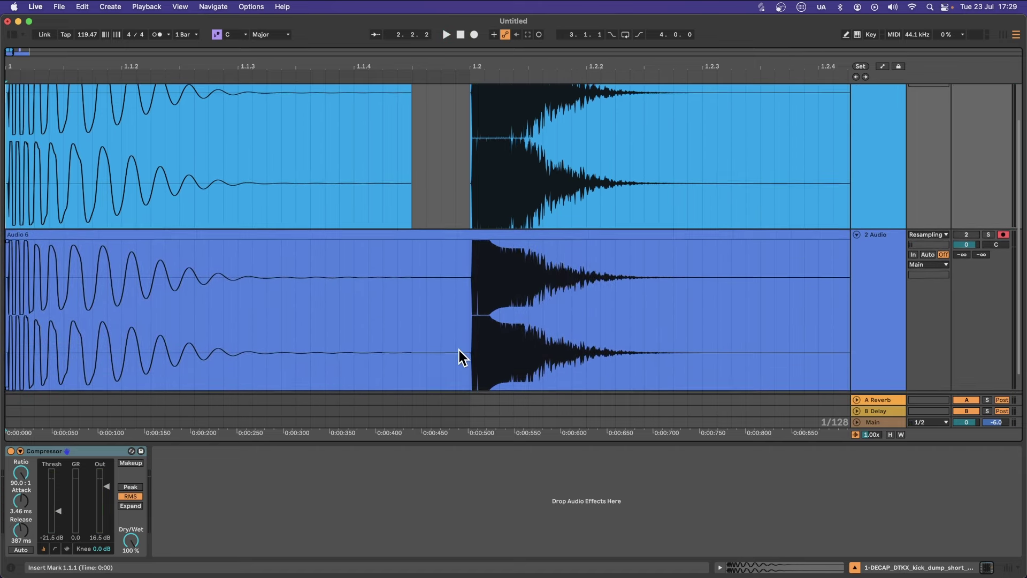
scroll(459, 351, down, 1)
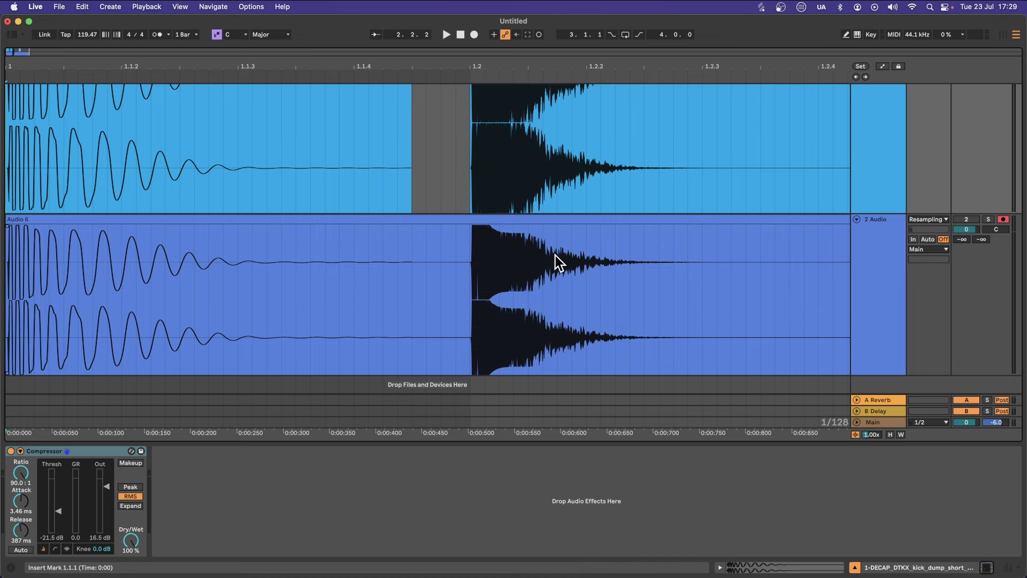
Bypass the Compressor while playing the Acoustic Rimshot to hear it uncompressed, and stop playback
scroll(555, 255, right, 5)
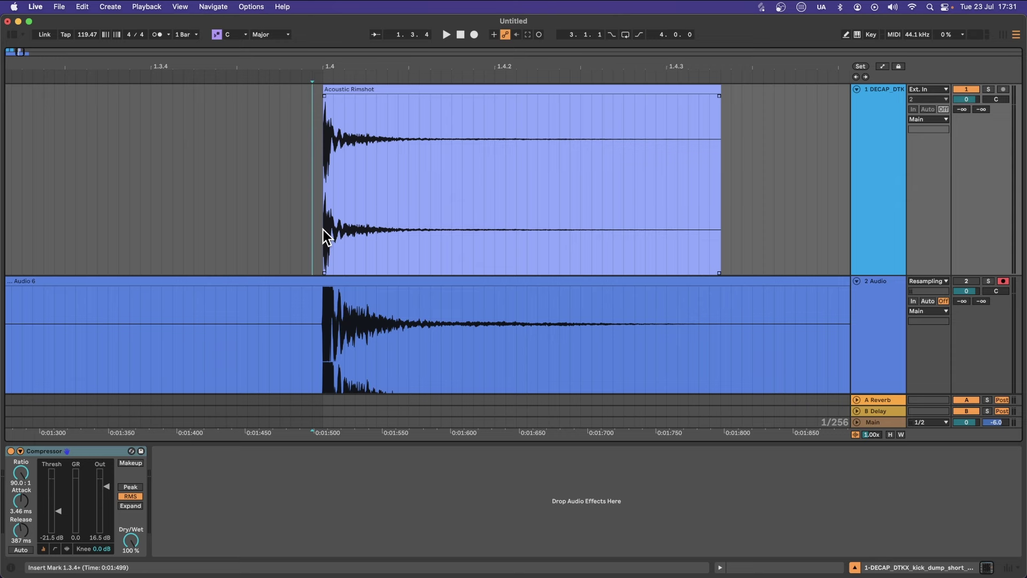
click(10, 451)
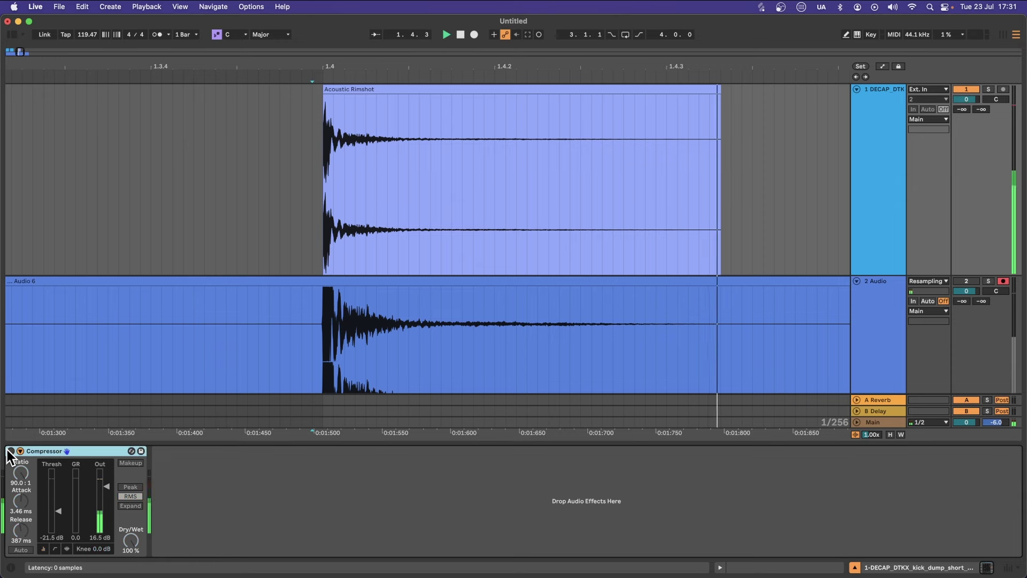
key(space)
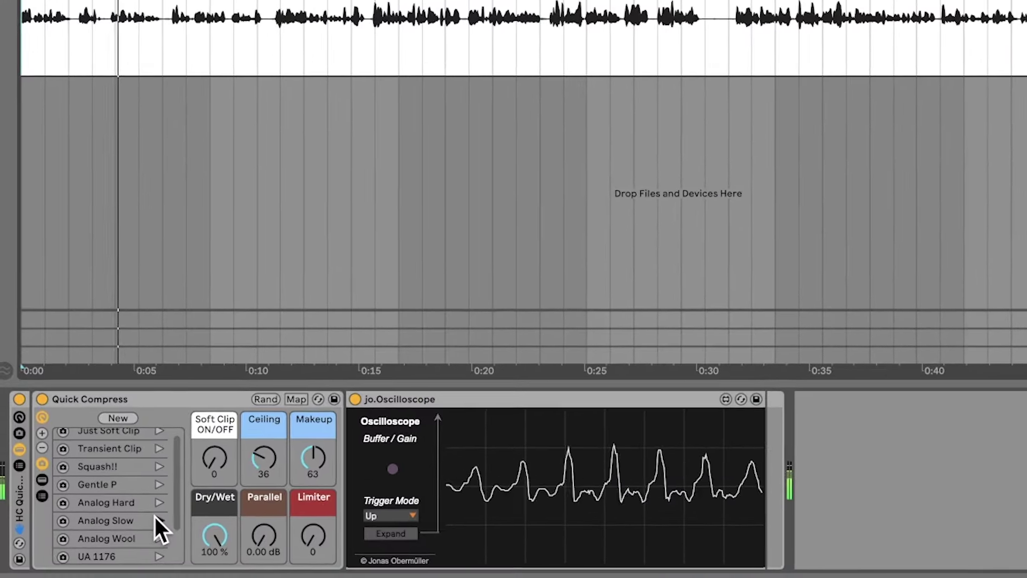
drag(269, 535, 268, 567)
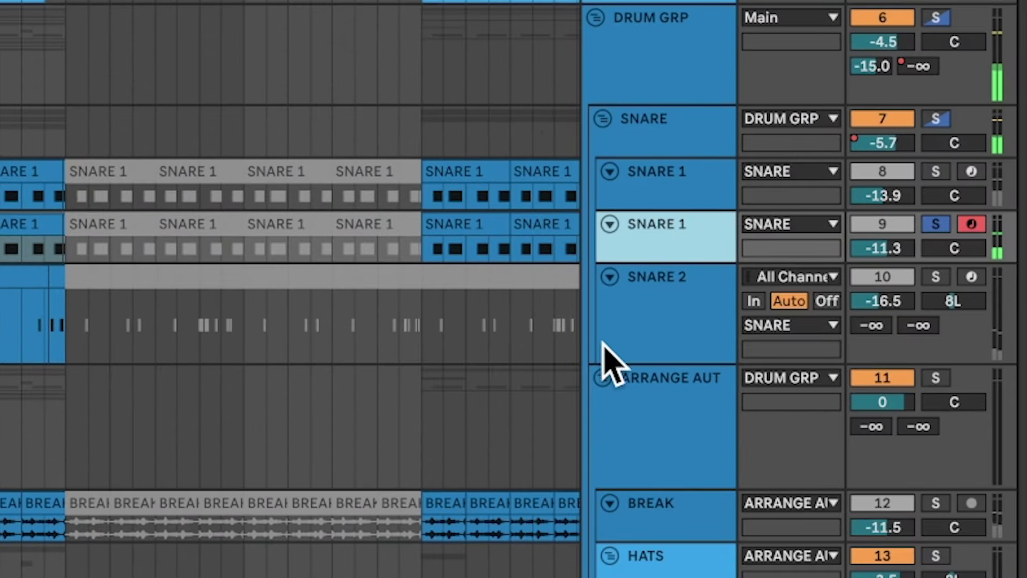
click(640, 315)
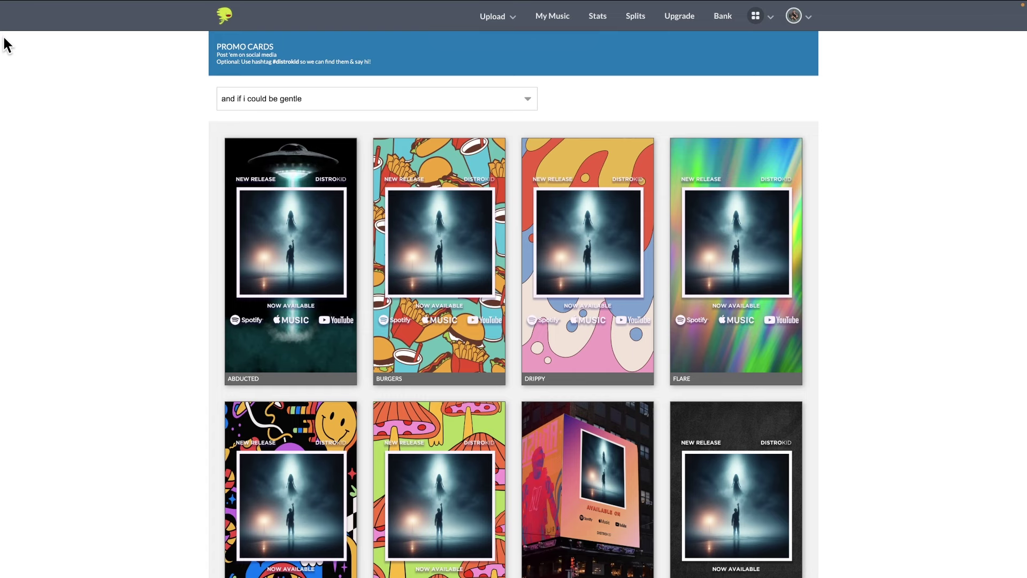
scroll(4, 38, down, 2)
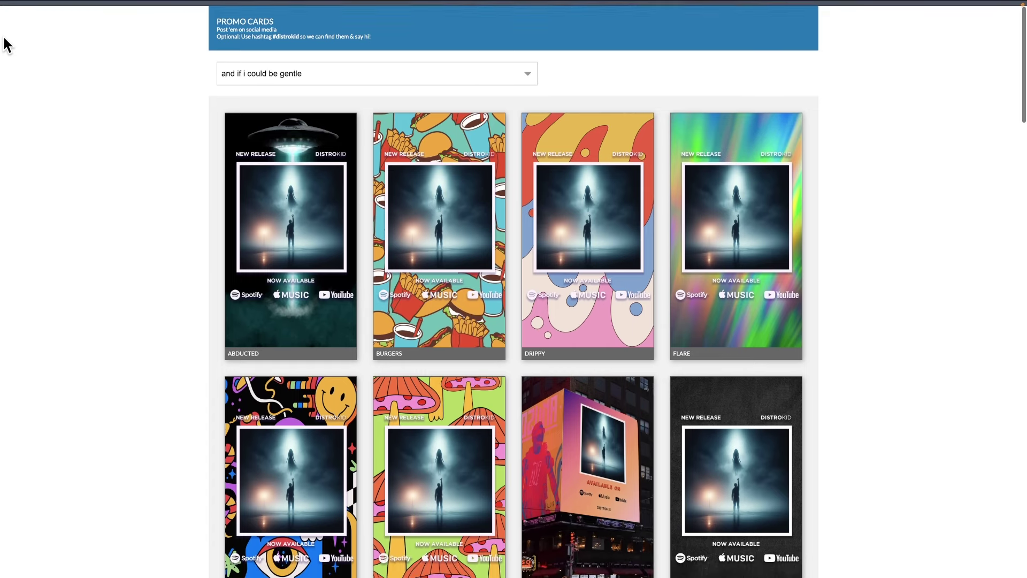
scroll(4, 37, down, 3)
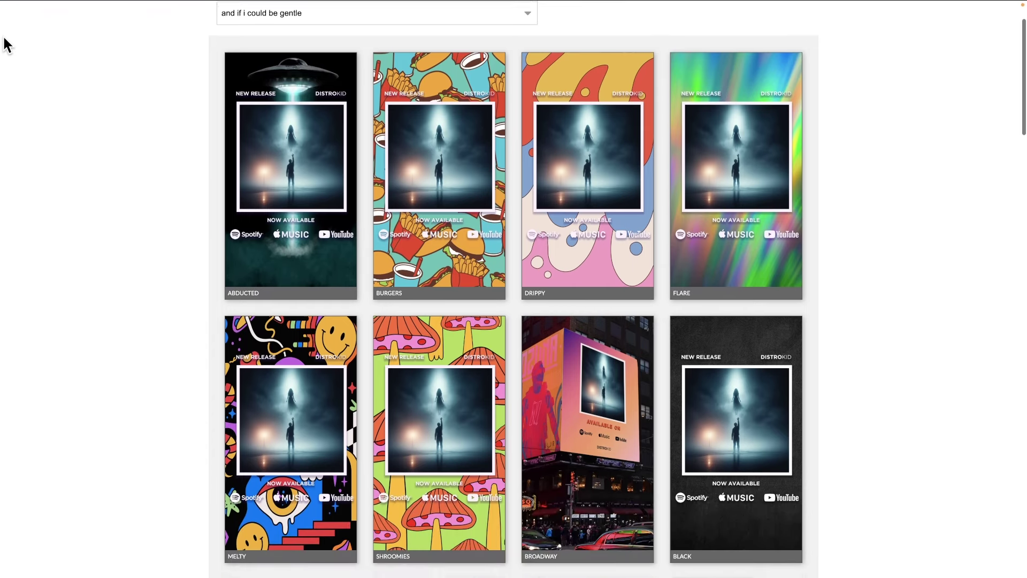
scroll(6, 44, down, 3)
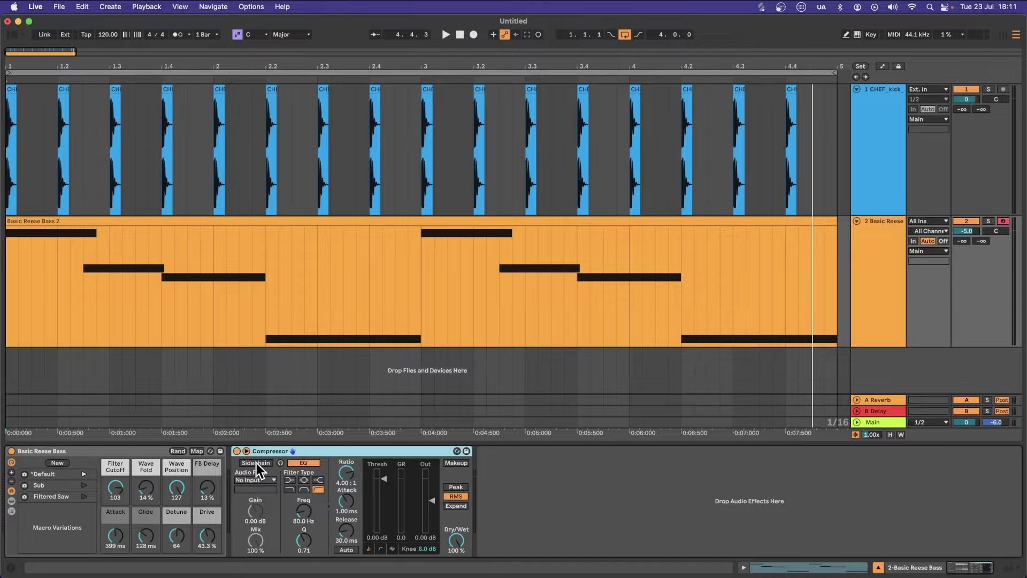
Enable sidechaining on the bass track's Compressor and choose 1-CHEF kick chill as its audio source
click(256, 463)
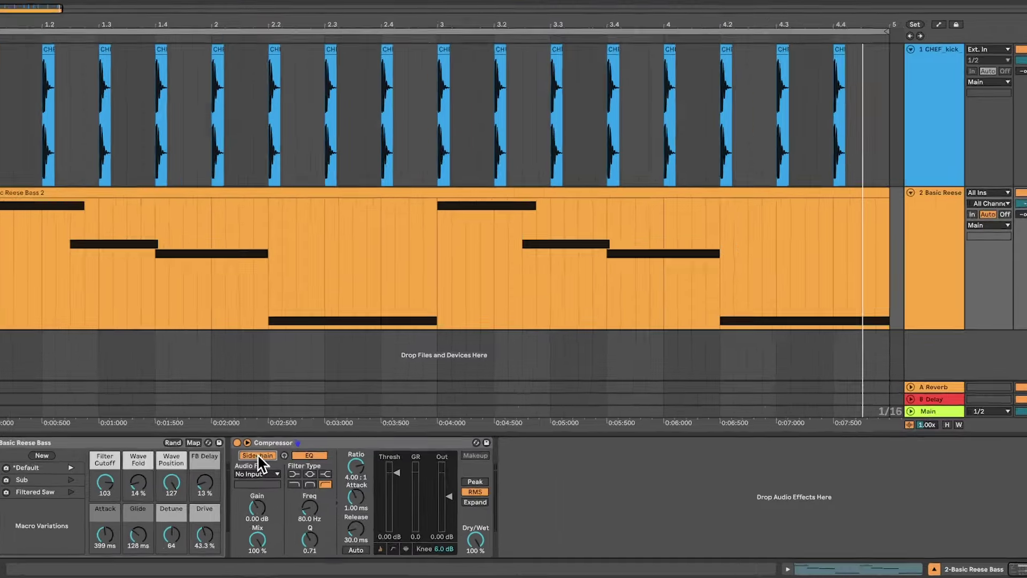
click(255, 480)
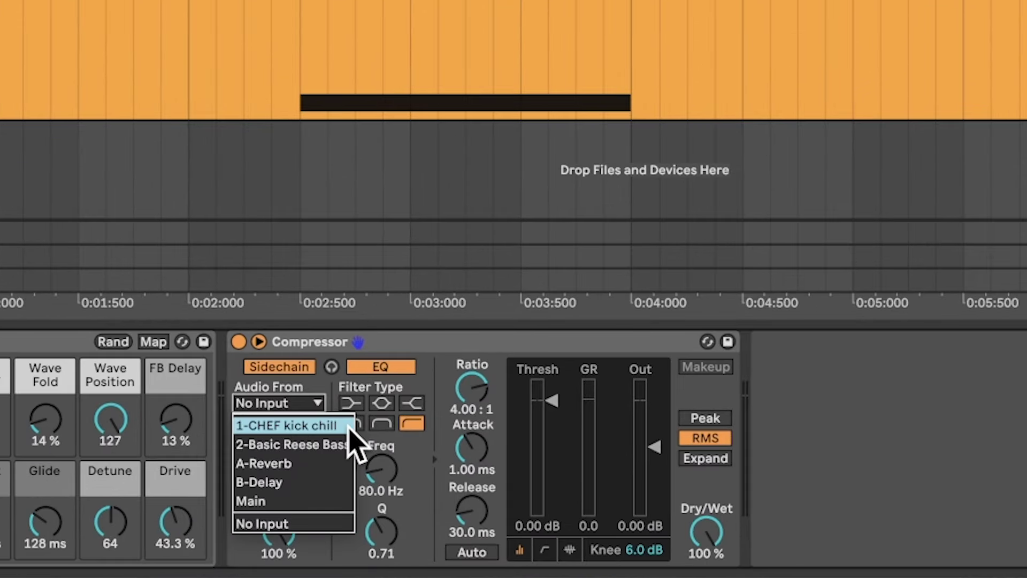
click(299, 426)
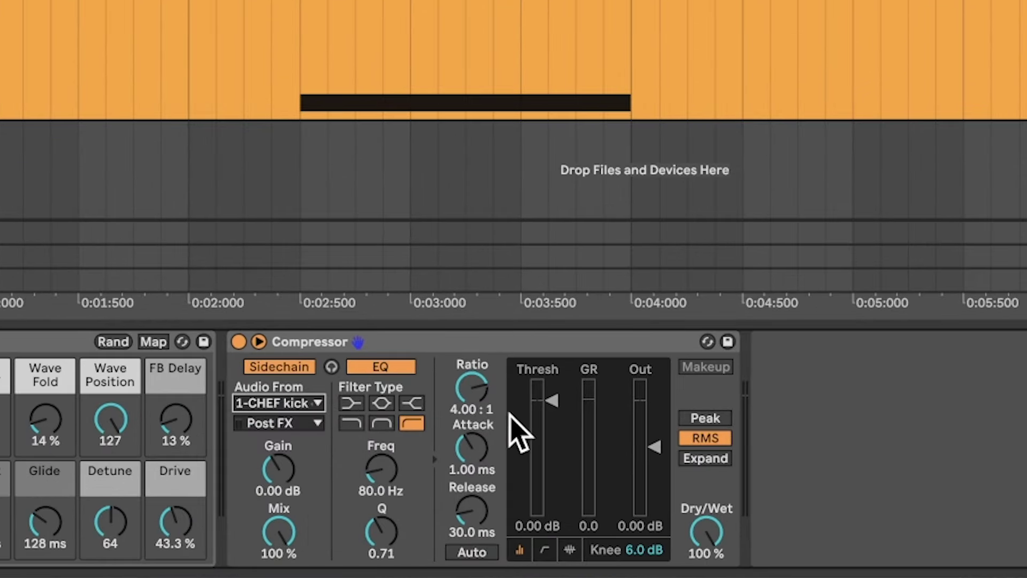
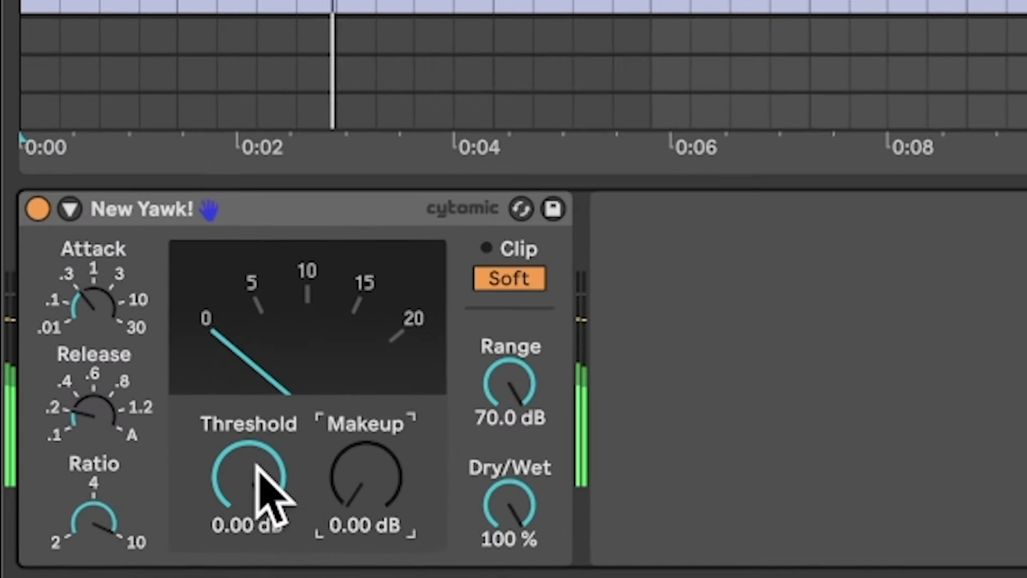
On the New Yawk! compressor, set the threshold to -40.0 dB, makeup to 13.5 dB and dry/wet to 28 %
drag(256, 471, 270, 488)
drag(365, 473, 365, 455)
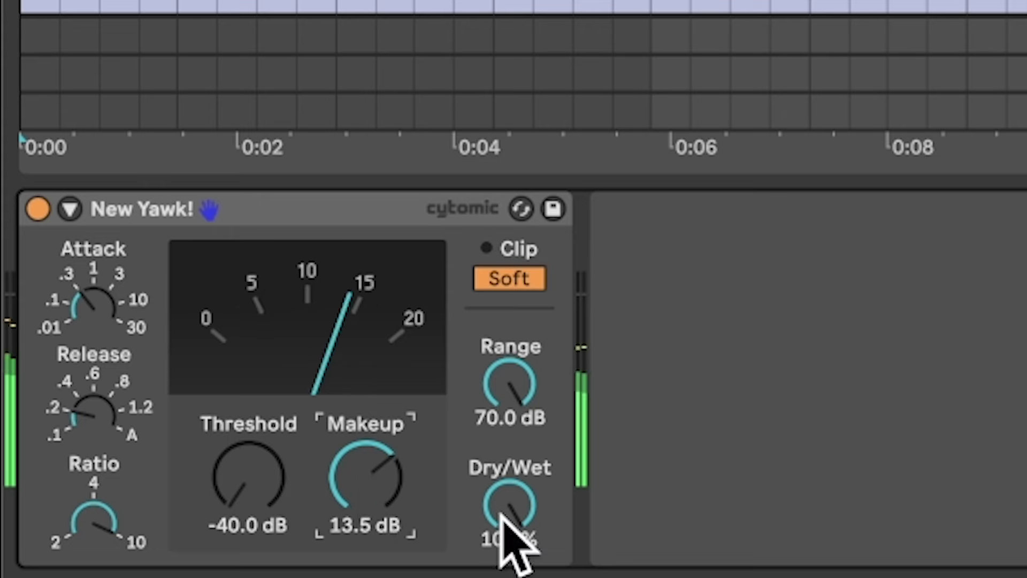
drag(508, 545, 509, 553)
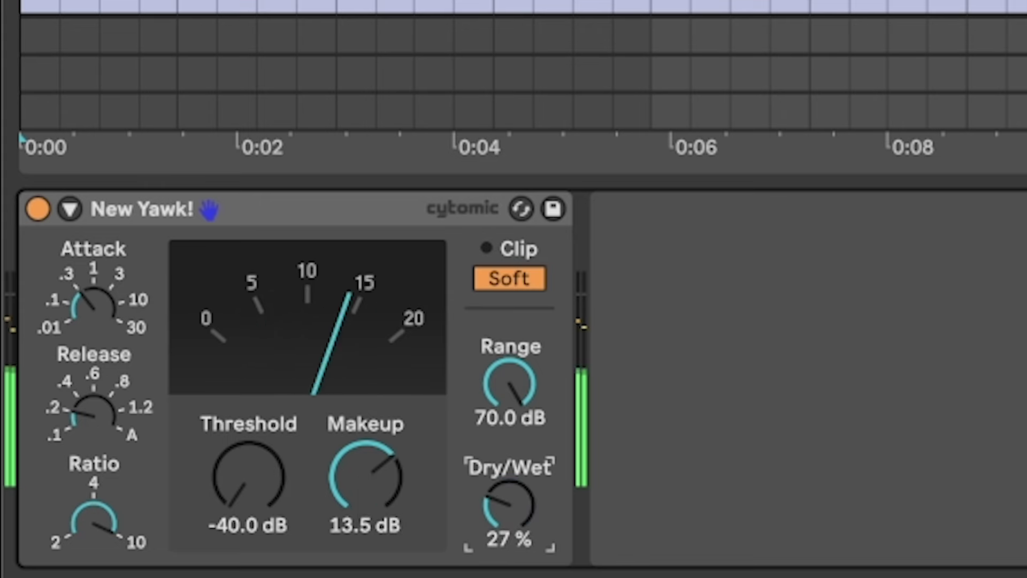
Bypass and re-enable the New Yawk! compressor twice during playback to compare the dry and parallel-compressed sound
click(38, 210)
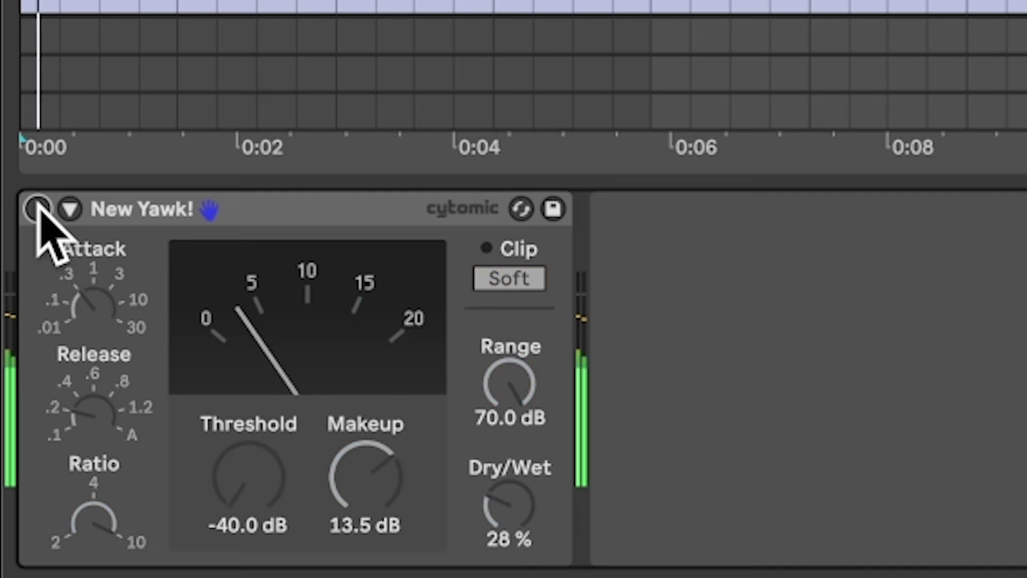
click(38, 210)
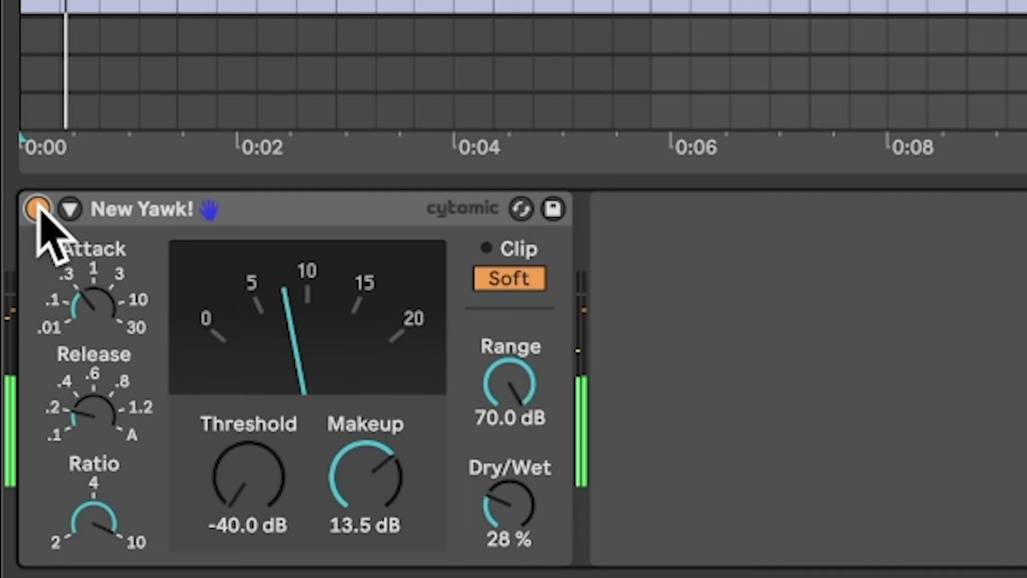
click(38, 210)
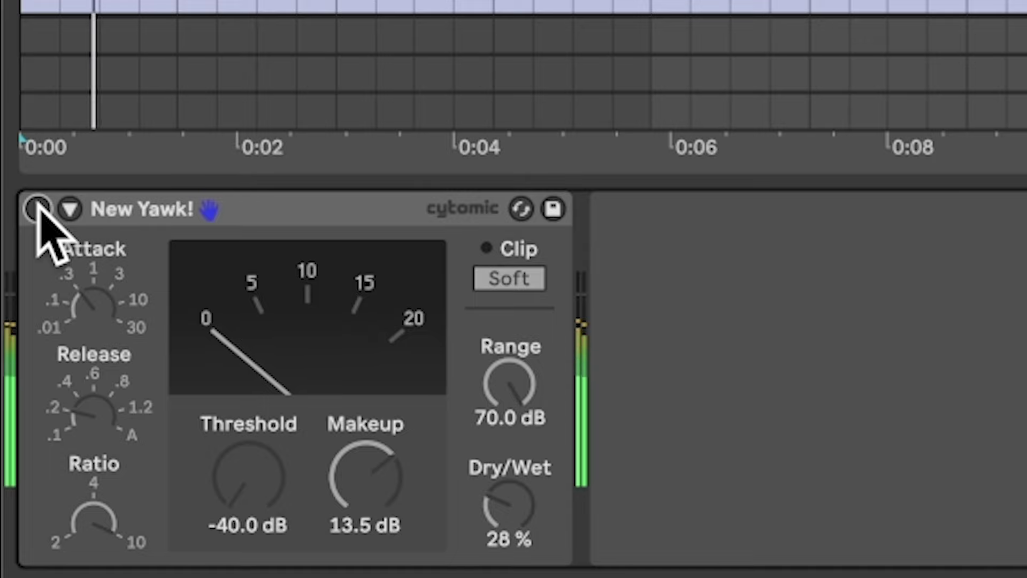
click(38, 210)
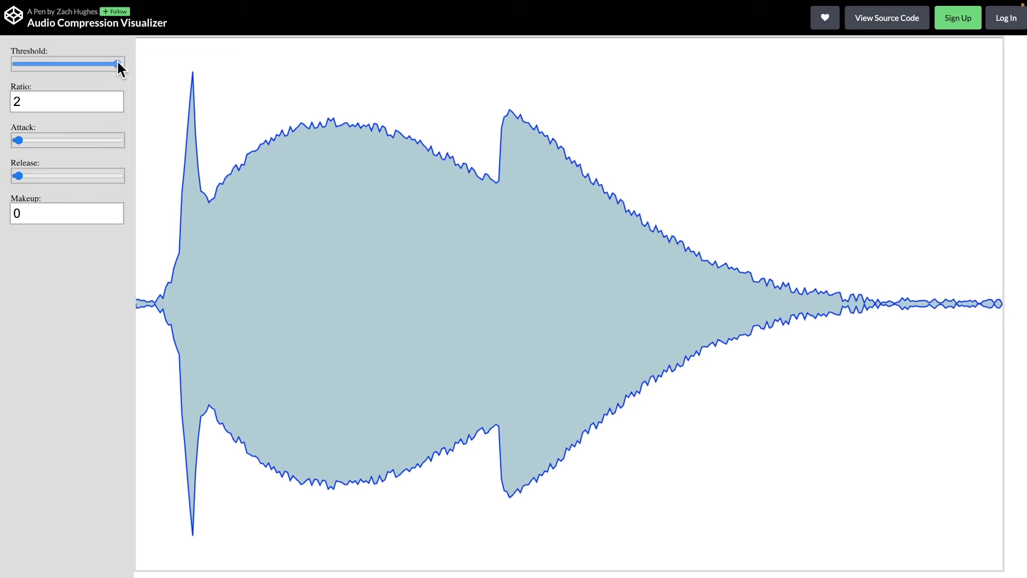
Switch to the Audio Compression Visualizer web page and lower the threshold to about three quarters of its range
drag(117, 60, 96, 65)
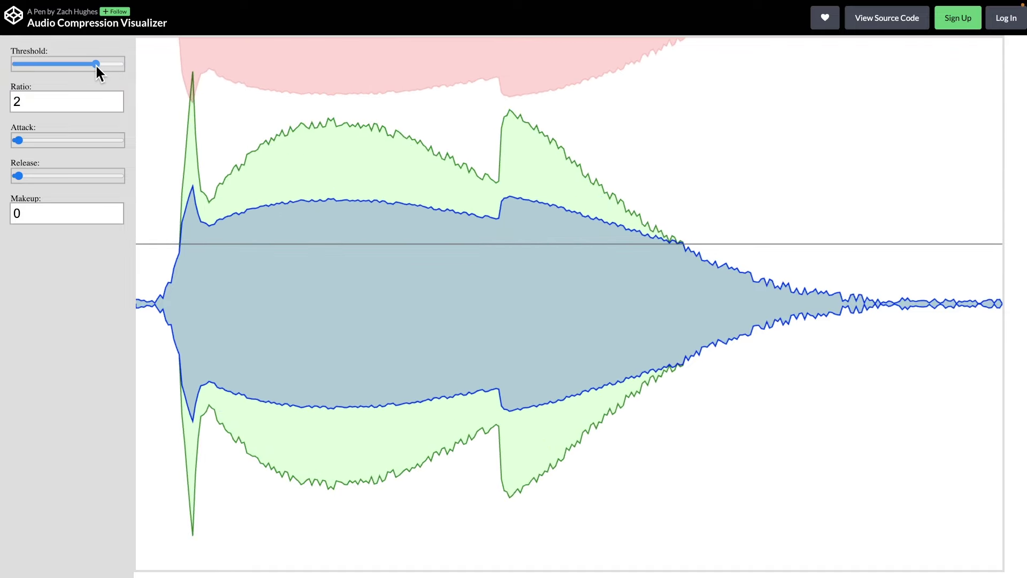